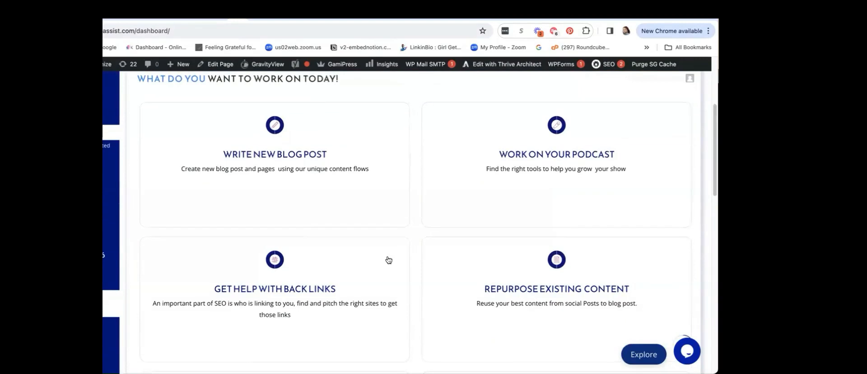
Start a new blog post from the Content Flow Library with the Myth Buster Blog Post flow under Blog Post Types.
{"action": "left_click", "coordinate": [269, 163]}
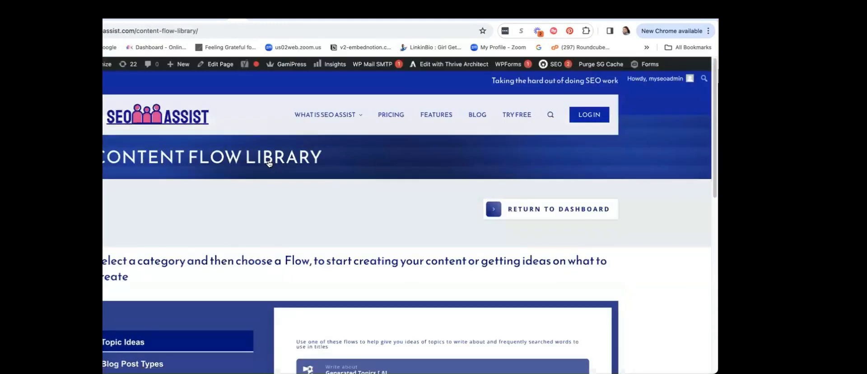
{"action": "scroll", "coordinate": [296, 191], "scroll_direction": "down", "scroll_amount": 2}
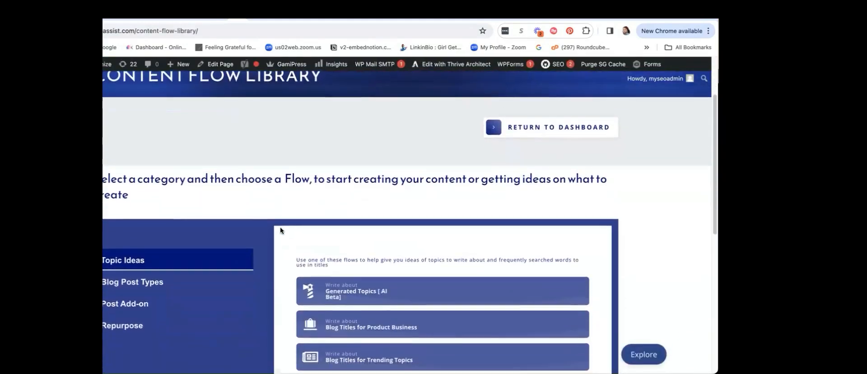
{"action": "scroll", "coordinate": [204, 251], "scroll_direction": "down", "scroll_amount": 1}
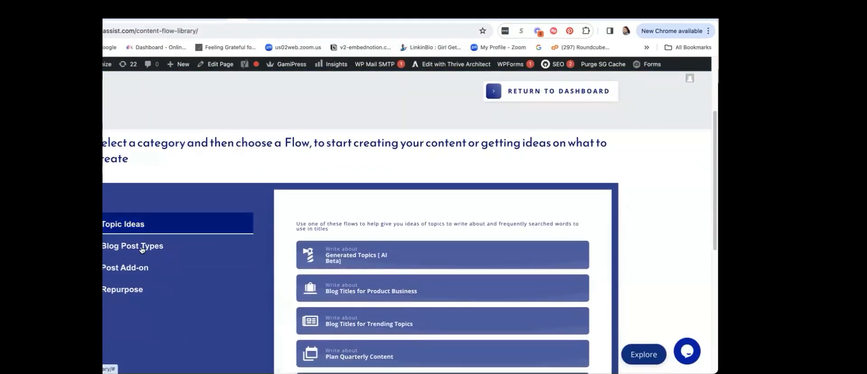
{"action": "left_click", "coordinate": [111, 246]}
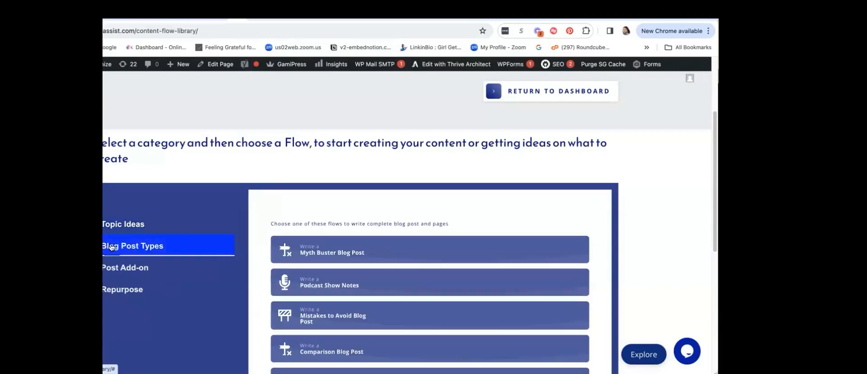
{"action": "scroll", "coordinate": [176, 221], "scroll_direction": "down", "scroll_amount": 5}
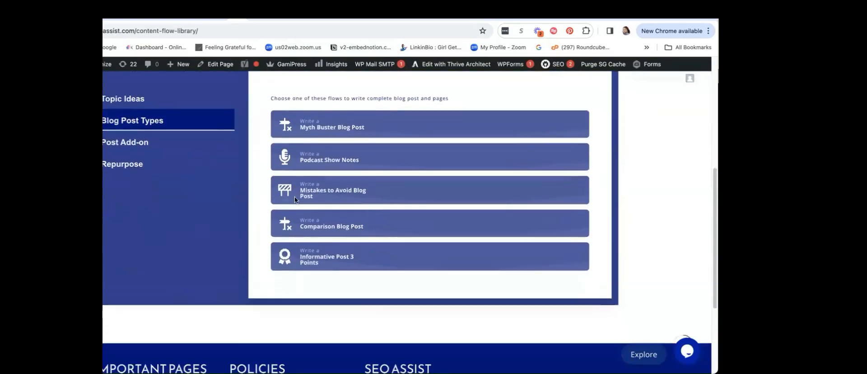
{"action": "left_click", "coordinate": [315, 128]}
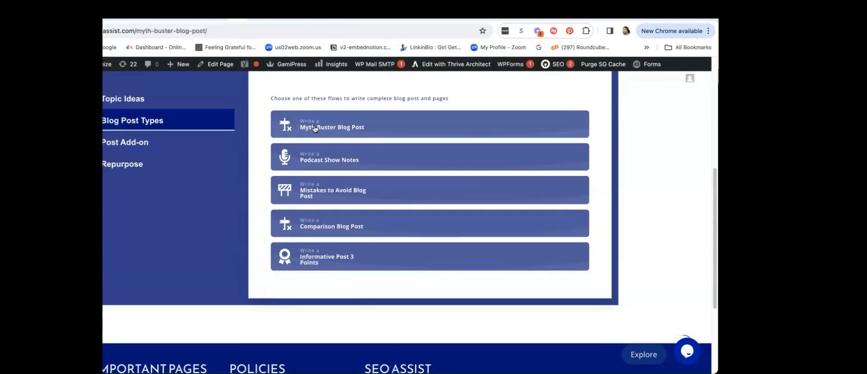
Fill in the job title, audience, myth "that your need a lot of content to get affiliate sales" and goal "create content faster and get more affiliate sales".
{"action": "scroll", "coordinate": [397, 253], "scroll_direction": "down", "scroll_amount": 2}
{"action": "scroll", "coordinate": [396, 263], "scroll_direction": "down", "scroll_amount": 1}
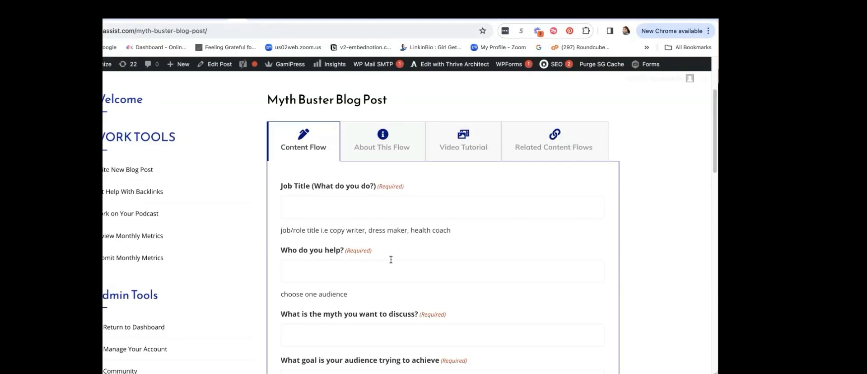
{"action": "left_click", "coordinate": [324, 206]}
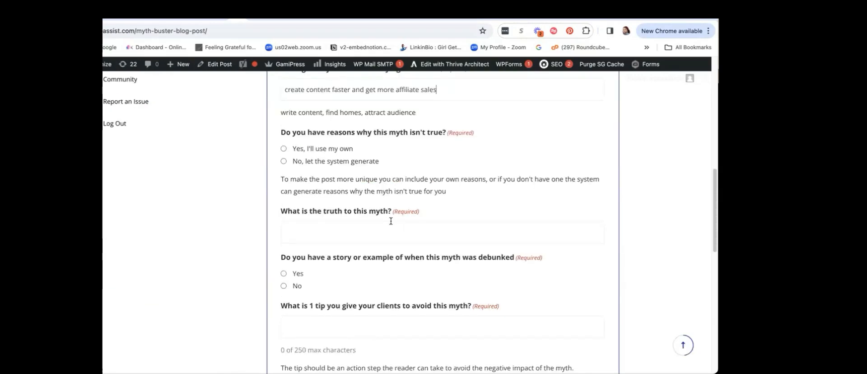
{"action": "scroll", "coordinate": [391, 220], "scroll_direction": "up", "scroll_amount": 3}
{"action": "scroll", "coordinate": [390, 221], "scroll_direction": "down", "scroll_amount": 3}
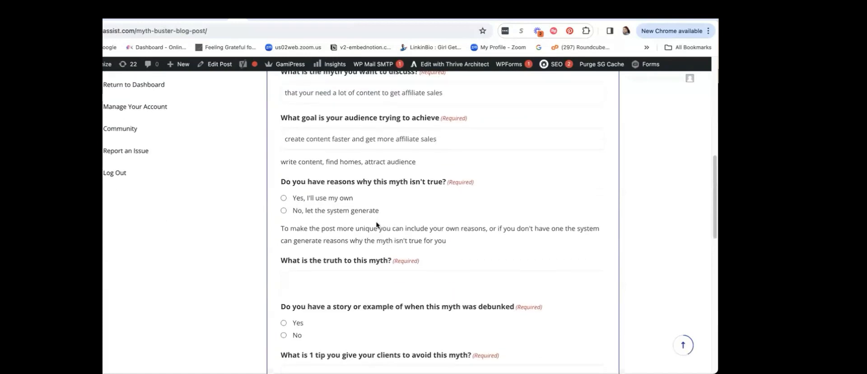
Answer the question about reasons why the myth isn't true with "No, let the system generate".
{"action": "scroll", "coordinate": [377, 224], "scroll_direction": "down", "scroll_amount": 1}
{"action": "scroll", "coordinate": [375, 221], "scroll_direction": "down", "scroll_amount": 1}
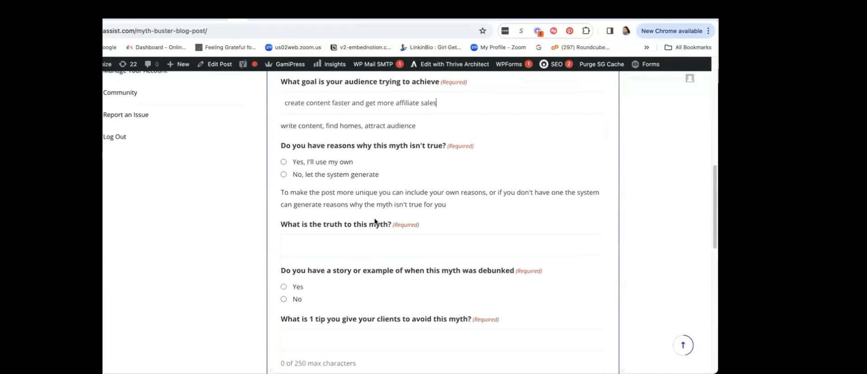
{"action": "left_click", "coordinate": [284, 162]}
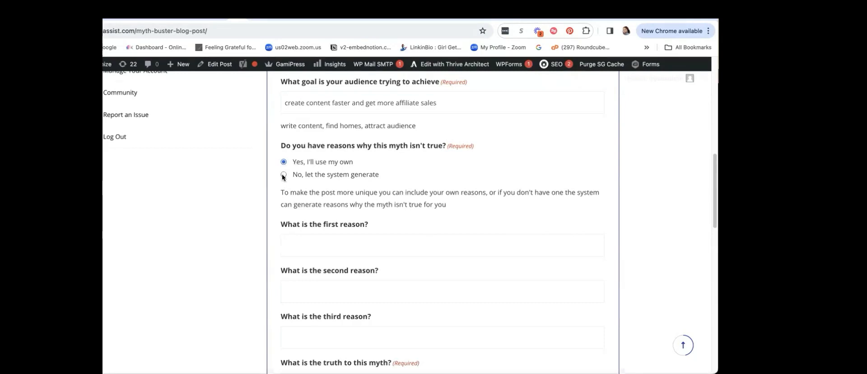
{"action": "left_click", "coordinate": [283, 174]}
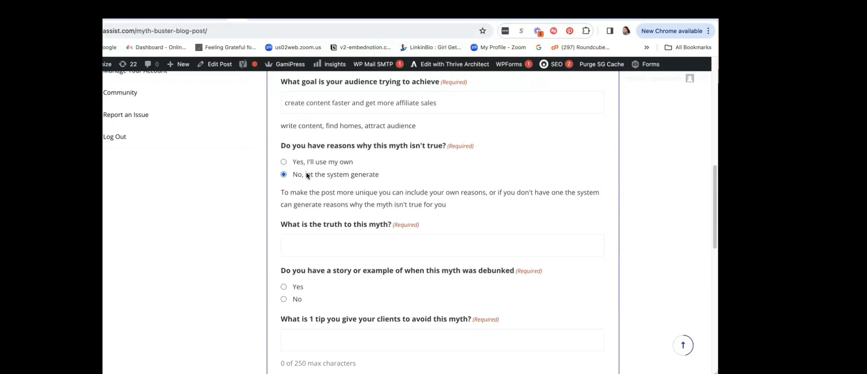
Enter "you can make sales with just a few quality blog post" as the truth to the myth.
{"action": "scroll", "coordinate": [316, 235], "scroll_direction": "down", "scroll_amount": 1}
{"action": "left_click", "coordinate": [315, 215]}
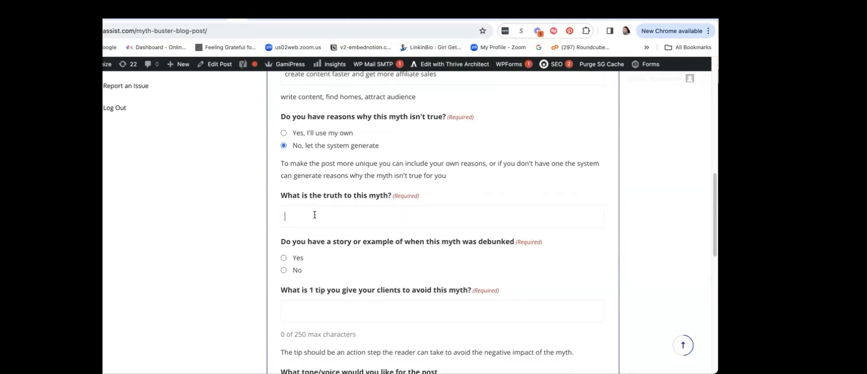
{"action": "type", "text": "you can make sales with just a few quality blog post"}
Answer Yes to having a story and enter "I made my first $1000 in affiliate income, with less than 20 blog post on my site".
{"action": "scroll", "coordinate": [307, 203], "scroll_direction": "down", "scroll_amount": 3}
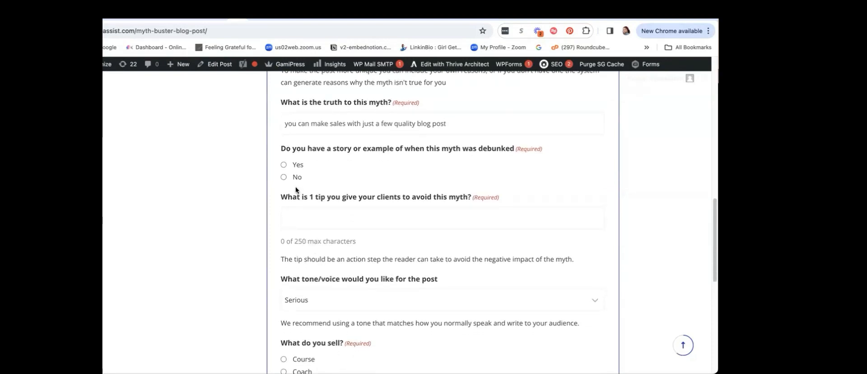
{"action": "left_click", "coordinate": [283, 164]}
{"action": "left_click", "coordinate": [307, 216]}
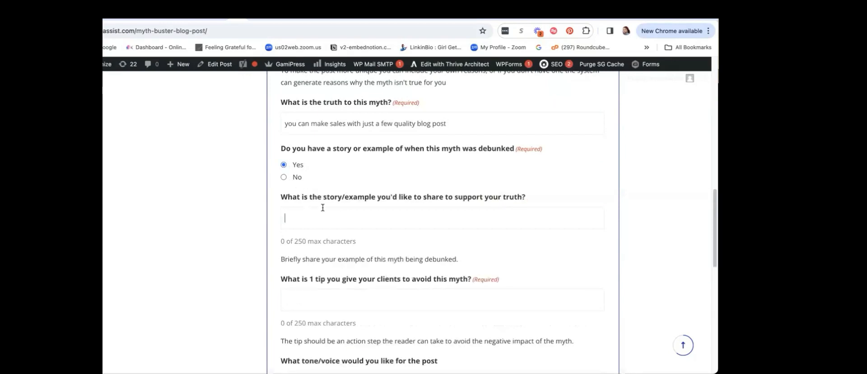
{"action": "type", "text": "I made my first $1000 in affiliate income, with less than 20 blog post on my site"}
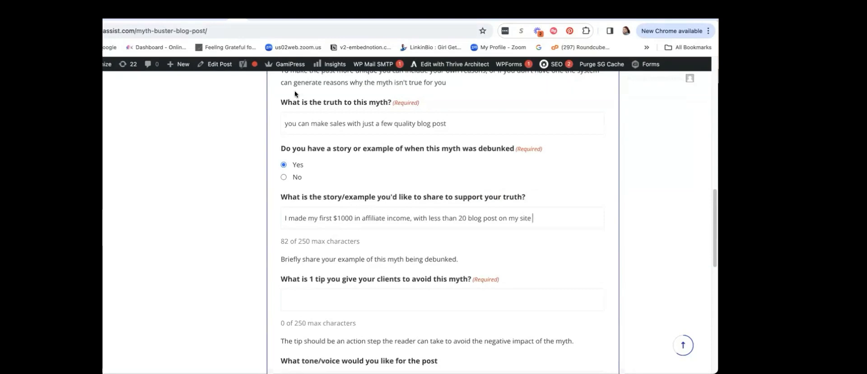
Enter the tip "start creating and focus on the quality of the post not the quantity" and set the tone to professional.
{"action": "scroll", "coordinate": [392, 204], "scroll_direction": "down", "scroll_amount": 2}
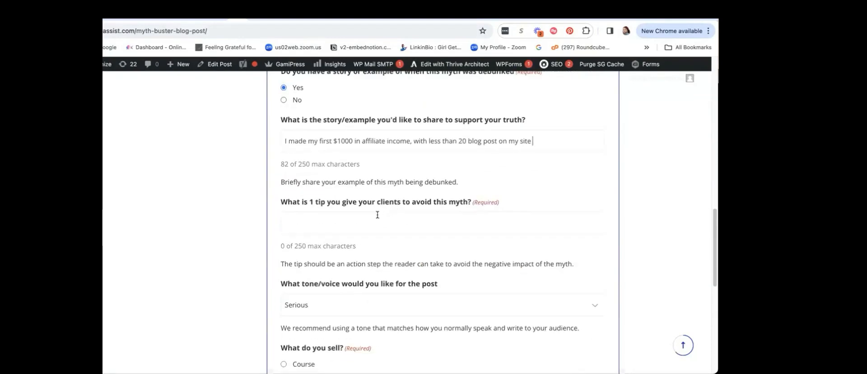
{"action": "left_click", "coordinate": [364, 211]}
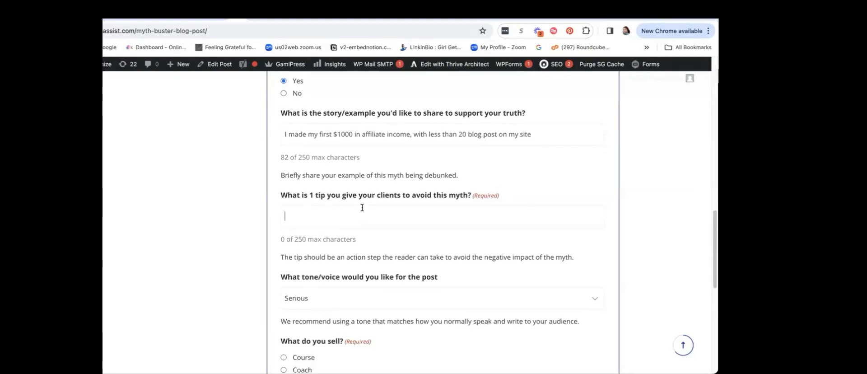
{"action": "left_click", "coordinate": [362, 191]}
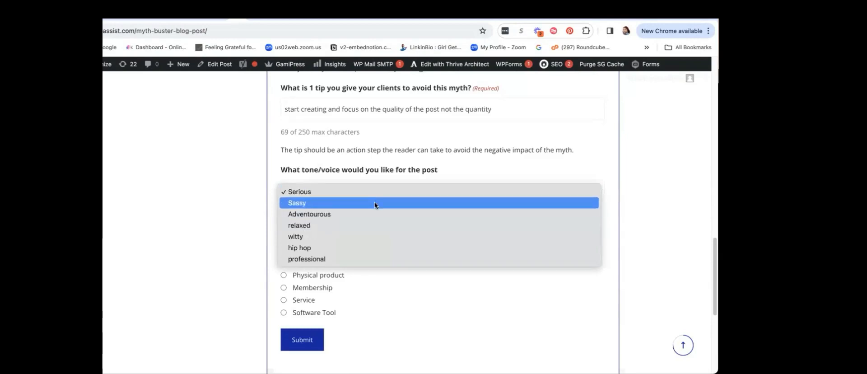
{"action": "left_click", "coordinate": [362, 258]}
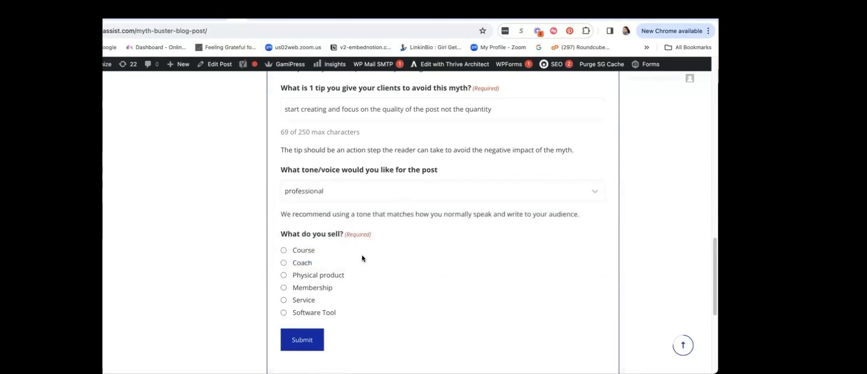
Choose Software Tool as what is sold and submit the form to generate the blog post.
{"action": "scroll", "coordinate": [274, 279], "scroll_direction": "down", "scroll_amount": 2}
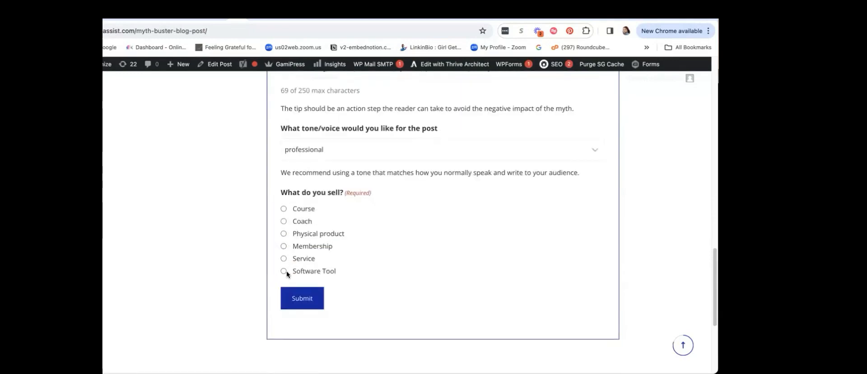
{"action": "left_click", "coordinate": [283, 271]}
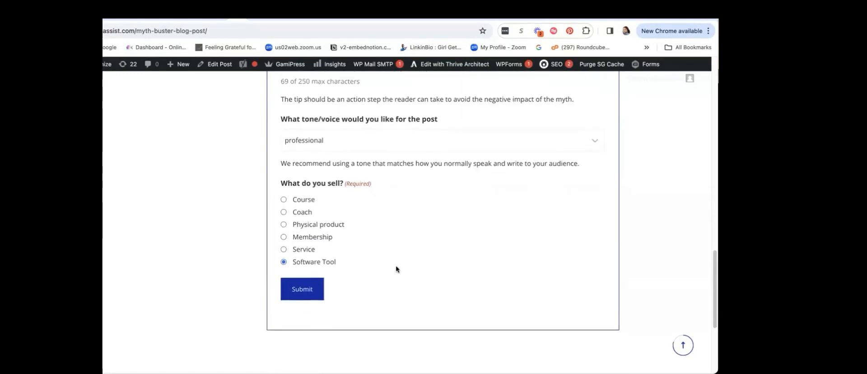
{"action": "scroll", "coordinate": [396, 265], "scroll_direction": "down", "scroll_amount": 1}
{"action": "left_click", "coordinate": [298, 265]}
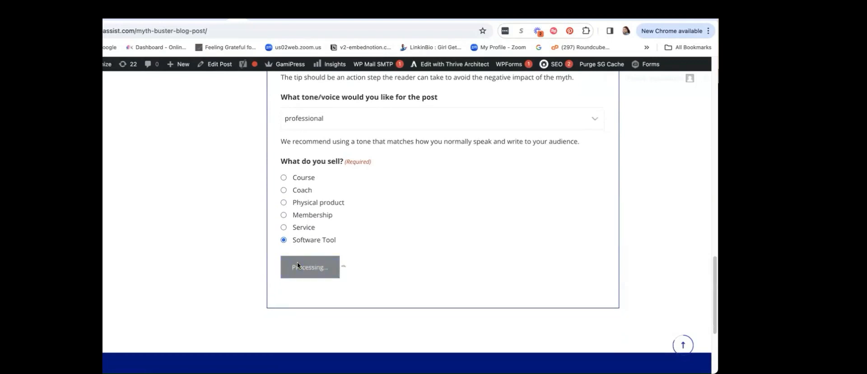
Read through the generated blog post from its introduction and numbered reasons to the software tools and long-tail keywords sections.
{"action": "scroll", "coordinate": [298, 265], "scroll_direction": "up", "scroll_amount": 1}
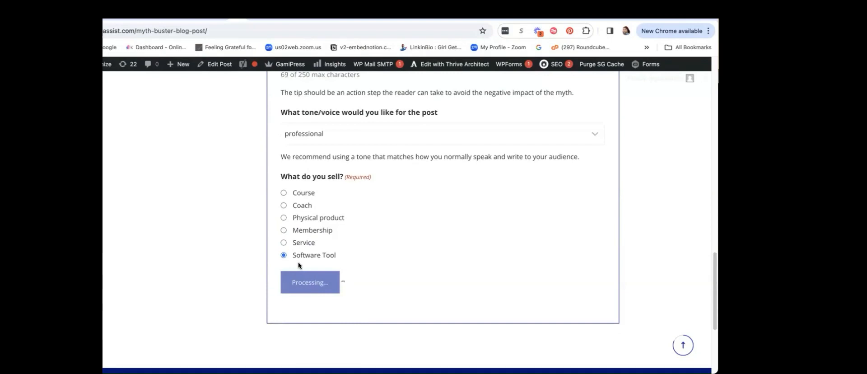
{"action": "scroll", "coordinate": [298, 263], "scroll_direction": "up", "scroll_amount": 4}
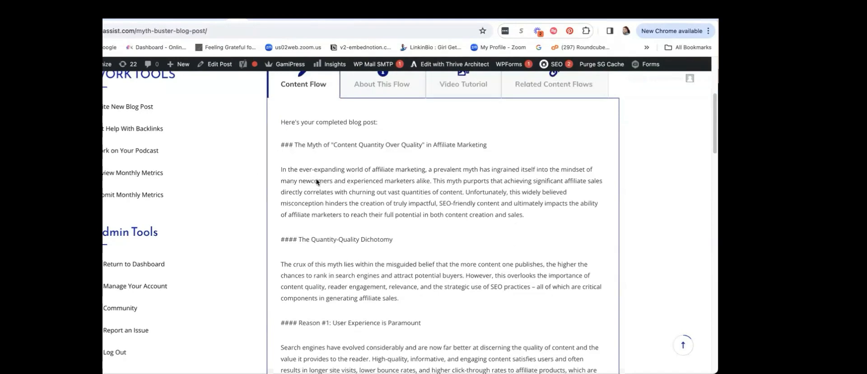
{"action": "scroll", "coordinate": [316, 184], "scroll_direction": "down", "scroll_amount": 1}
{"action": "scroll", "coordinate": [315, 187], "scroll_direction": "down", "scroll_amount": 4}
{"action": "scroll", "coordinate": [311, 180], "scroll_direction": "up", "scroll_amount": 10}
{"action": "scroll", "coordinate": [304, 197], "scroll_direction": "down", "scroll_amount": 3}
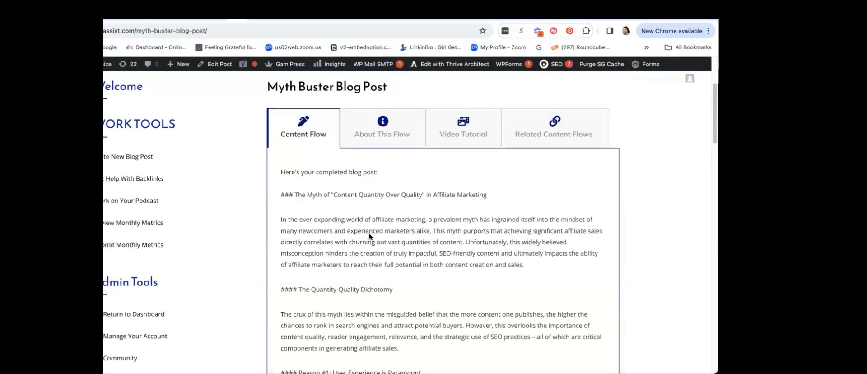
{"action": "scroll", "coordinate": [459, 243], "scroll_direction": "down", "scroll_amount": 1}
{"action": "scroll", "coordinate": [456, 221], "scroll_direction": "down", "scroll_amount": 3}
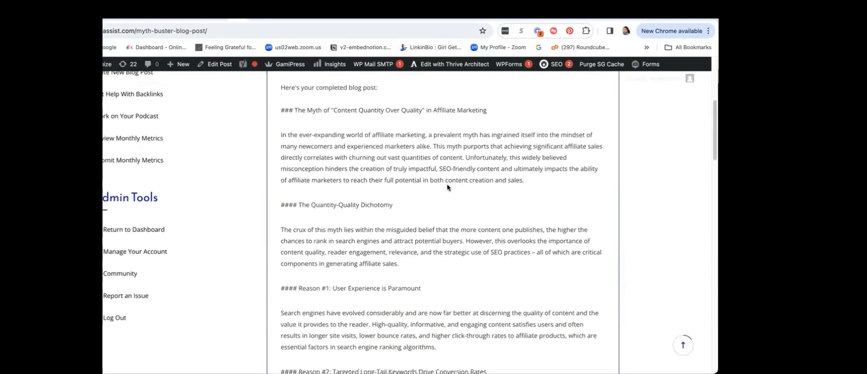
{"action": "scroll", "coordinate": [429, 236], "scroll_direction": "down", "scroll_amount": 1}
{"action": "scroll", "coordinate": [428, 235], "scroll_direction": "down", "scroll_amount": 2}
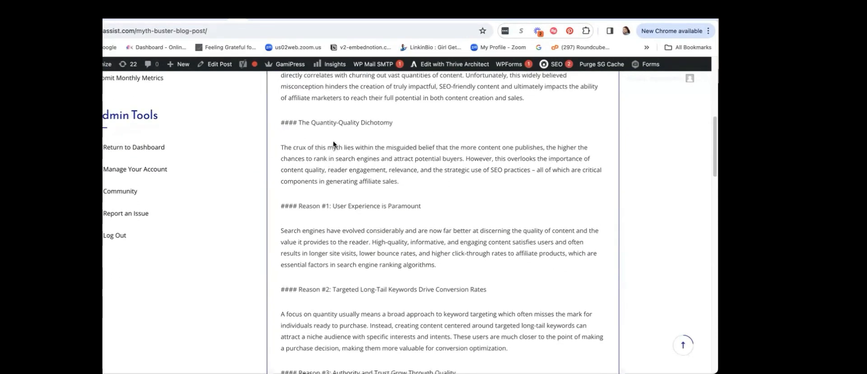
{"action": "scroll", "coordinate": [405, 180], "scroll_direction": "down", "scroll_amount": 1}
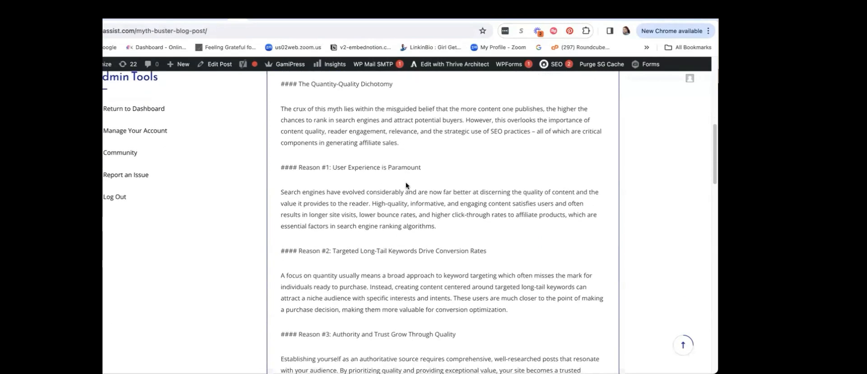
{"action": "scroll", "coordinate": [406, 184], "scroll_direction": "up", "scroll_amount": 1}
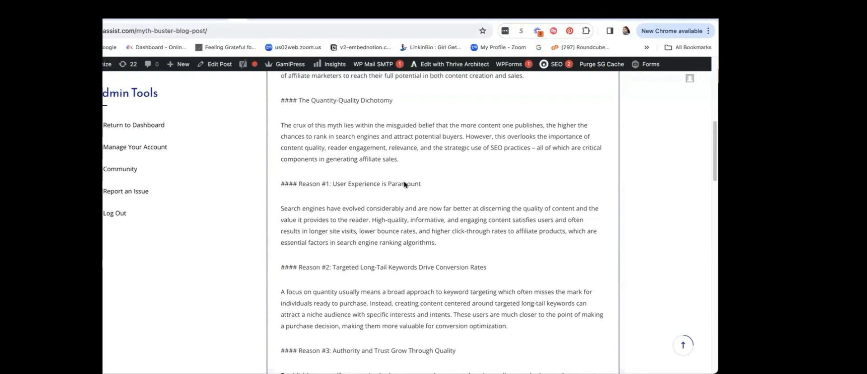
{"action": "scroll", "coordinate": [347, 217], "scroll_direction": "down", "scroll_amount": 1}
{"action": "scroll", "coordinate": [347, 217], "scroll_direction": "down", "scroll_amount": 2}
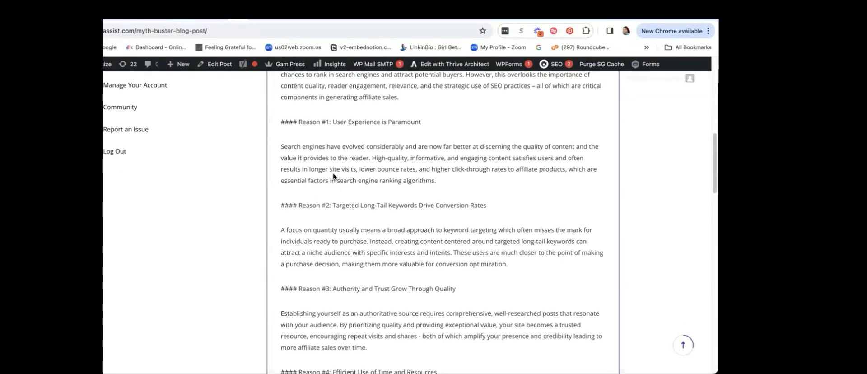
{"action": "scroll", "coordinate": [337, 180], "scroll_direction": "up", "scroll_amount": 1}
{"action": "scroll", "coordinate": [346, 241], "scroll_direction": "down", "scroll_amount": 7}
{"action": "scroll", "coordinate": [346, 243], "scroll_direction": "down", "scroll_amount": 6}
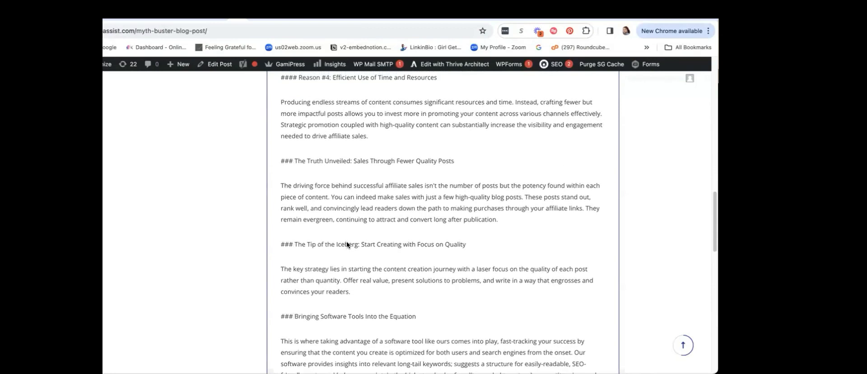
{"action": "scroll", "coordinate": [345, 240], "scroll_direction": "up", "scroll_amount": 1}
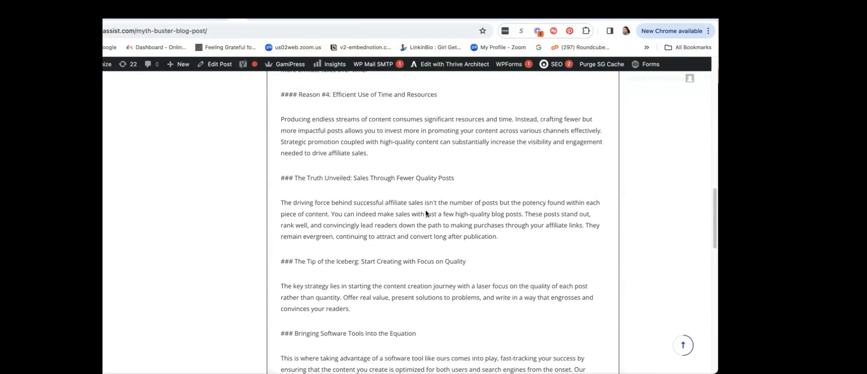
{"action": "scroll", "coordinate": [420, 209], "scroll_direction": "down", "scroll_amount": 4}
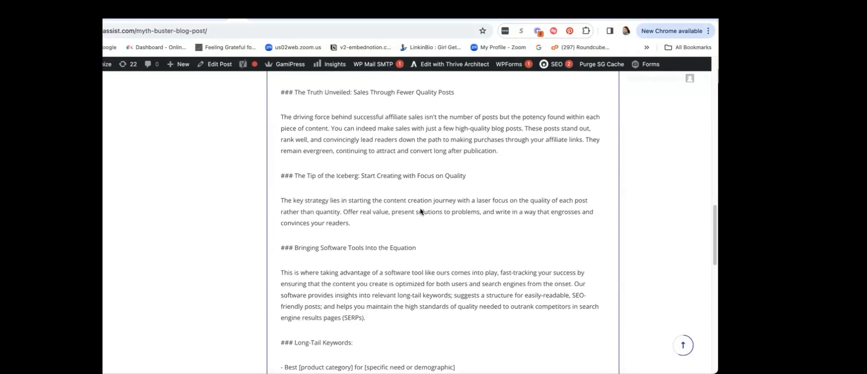
{"action": "scroll", "coordinate": [420, 209], "scroll_direction": "down", "scroll_amount": 2}
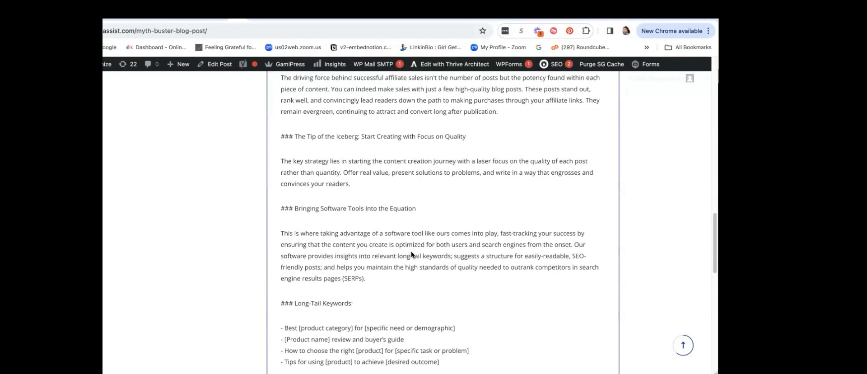
Review the generated post again from the content quantity myth and its four reasons to the section on focusing on quality.
{"action": "scroll", "coordinate": [411, 251], "scroll_direction": "up", "scroll_amount": 4}
{"action": "scroll", "coordinate": [411, 250], "scroll_direction": "up", "scroll_amount": 20}
{"action": "scroll", "coordinate": [410, 251], "scroll_direction": "down", "scroll_amount": 15}
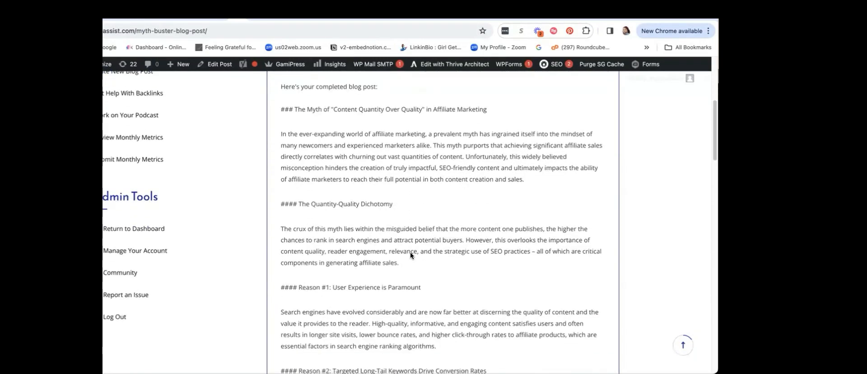
{"action": "scroll", "coordinate": [410, 255], "scroll_direction": "down", "scroll_amount": 4}
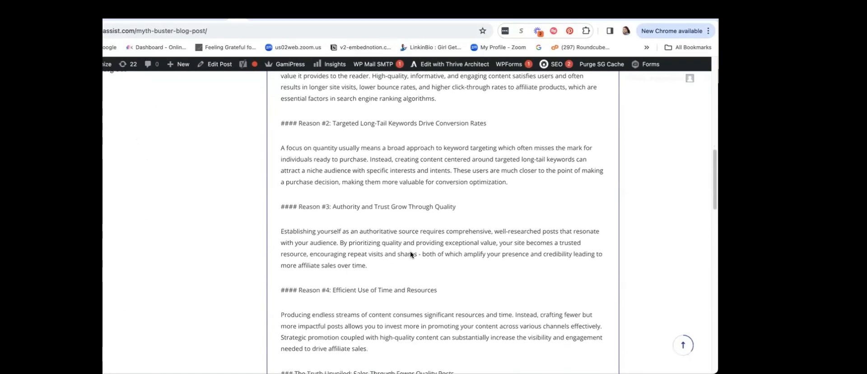
{"action": "scroll", "coordinate": [407, 236], "scroll_direction": "down", "scroll_amount": 20}
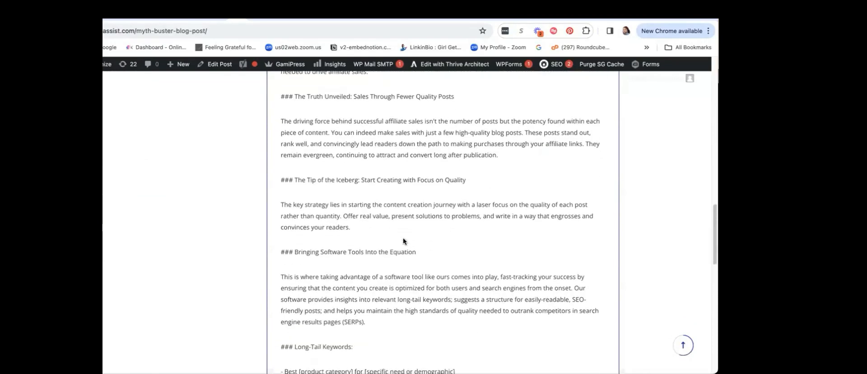
Examine the suggested long-tail keywords, the additional subtopics to write about and the closing paragraph of the generated post.
{"action": "scroll", "coordinate": [401, 239], "scroll_direction": "down", "scroll_amount": 3}
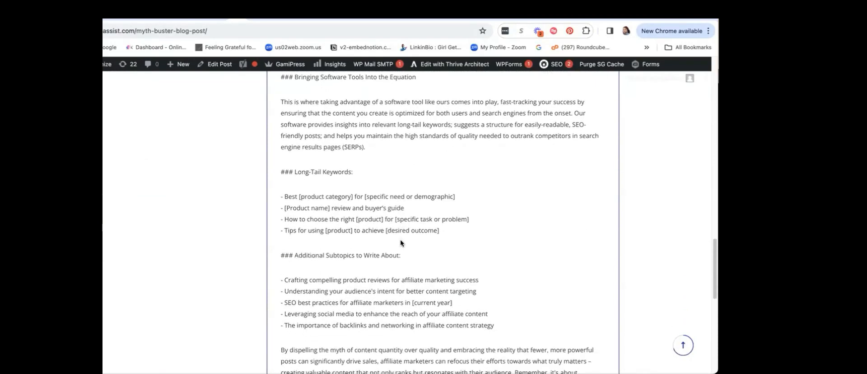
{"action": "scroll", "coordinate": [397, 243], "scroll_direction": "down", "scroll_amount": 2}
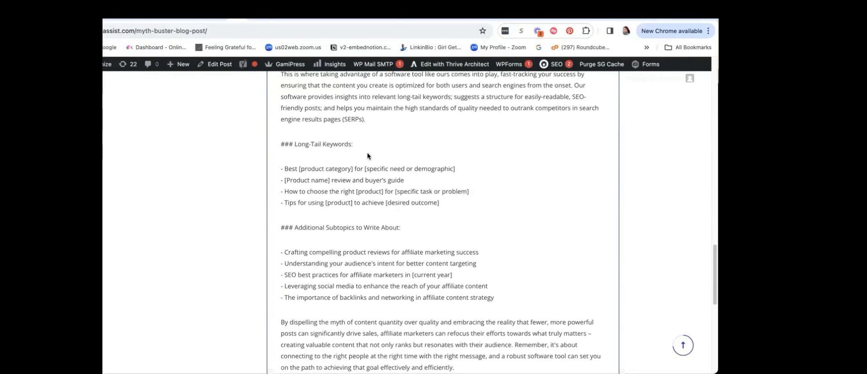
{"action": "scroll", "coordinate": [357, 181], "scroll_direction": "down", "scroll_amount": 6}
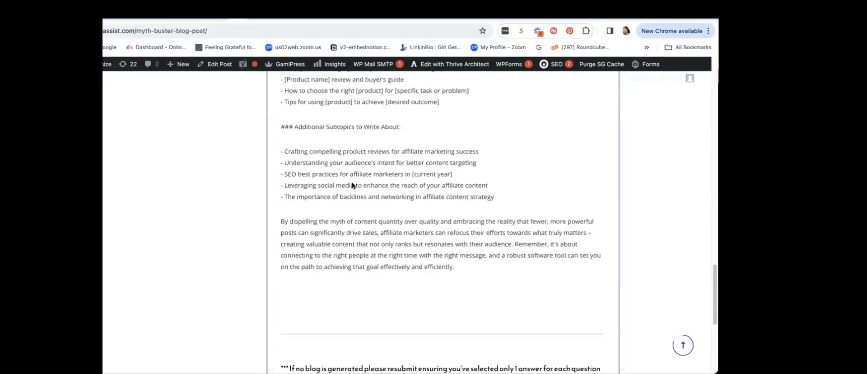
{"action": "scroll", "coordinate": [352, 186], "scroll_direction": "up", "scroll_amount": 1}
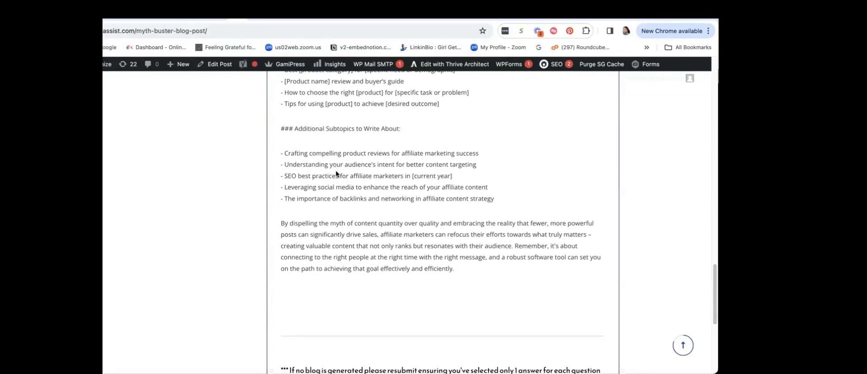
{"action": "scroll", "coordinate": [426, 229], "scroll_direction": "down", "scroll_amount": 2}
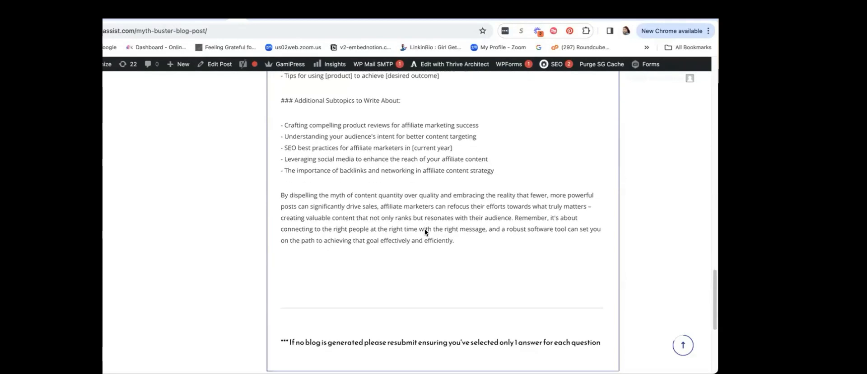
{"action": "scroll", "coordinate": [372, 221], "scroll_direction": "down", "scroll_amount": 1}
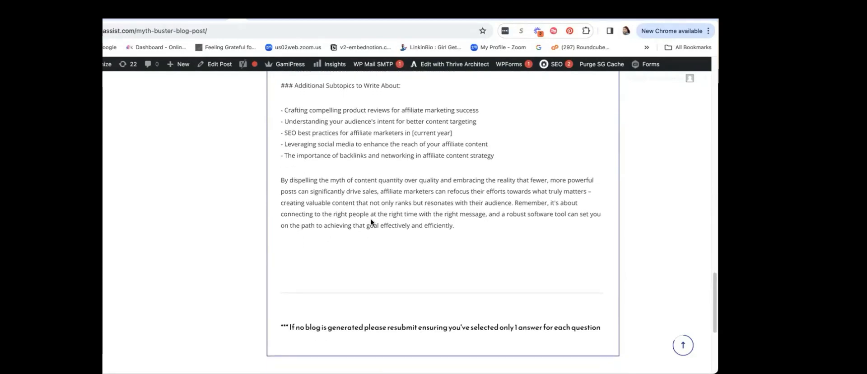
{"action": "scroll", "coordinate": [396, 254], "scroll_direction": "up", "scroll_amount": 2}
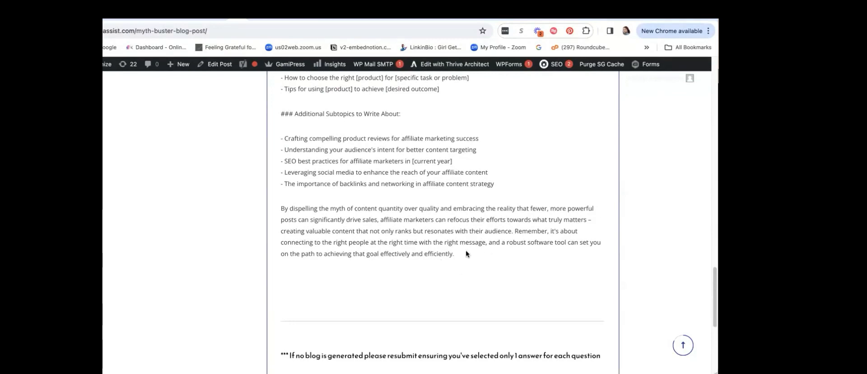
{"action": "scroll", "coordinate": [453, 166], "scroll_direction": "down", "scroll_amount": 5}
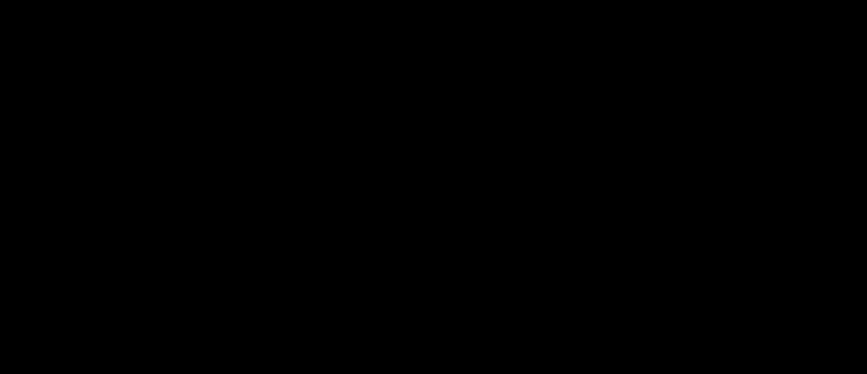